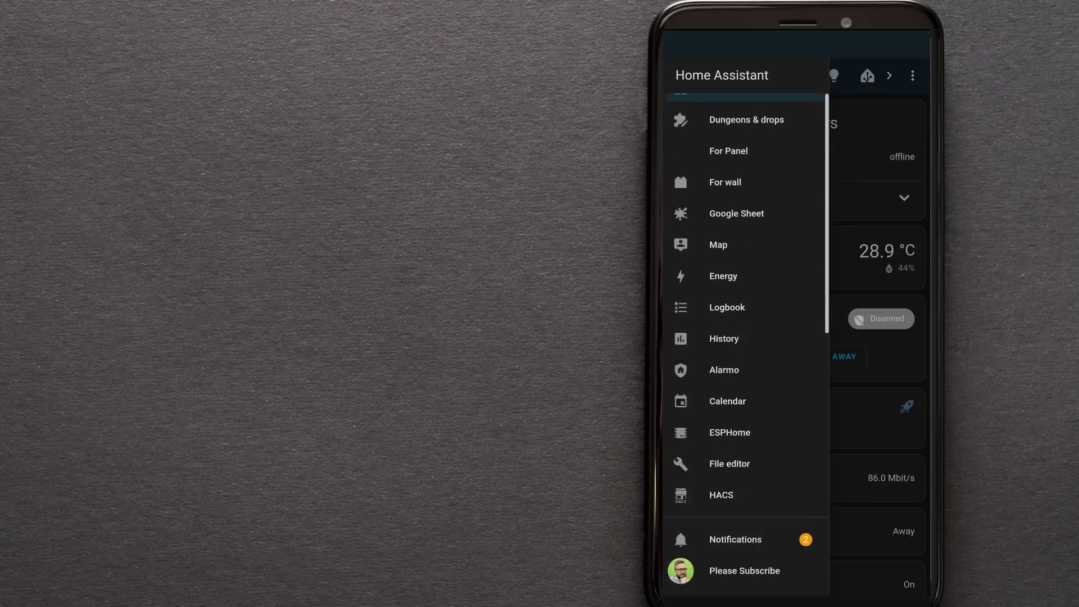
Go to the Companion App's Manage Sensors list in Settings
scroll(746, 304, down, 5)
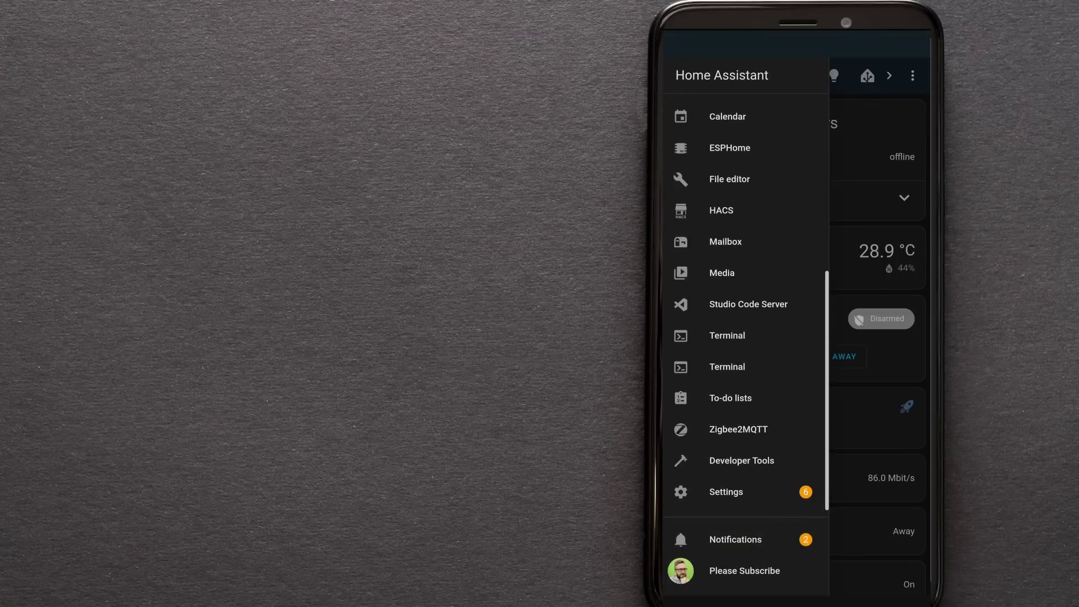
click(727, 492)
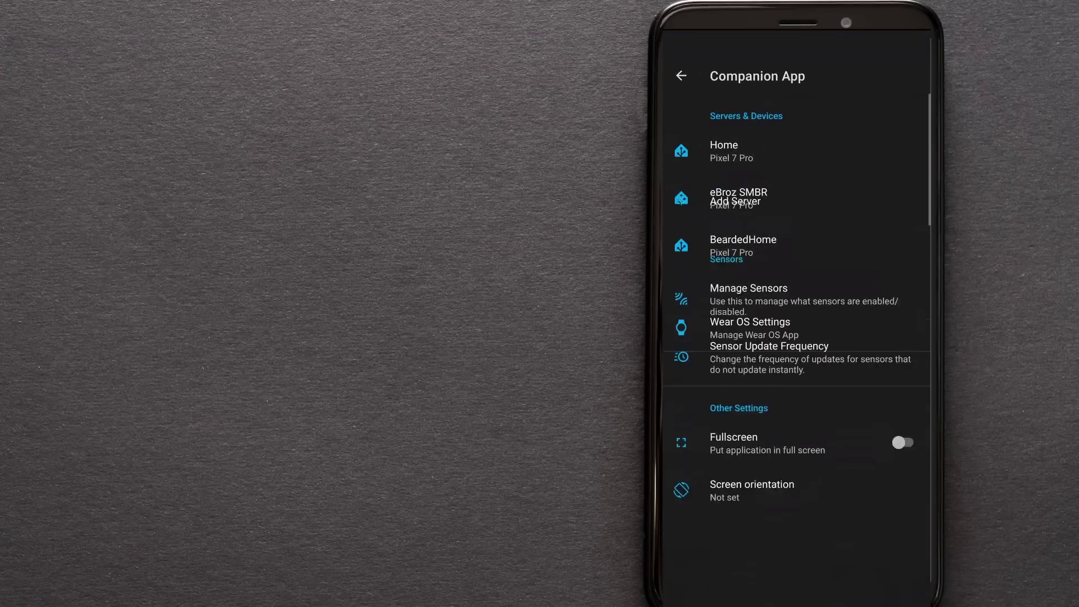
scroll(796, 337, down, 4)
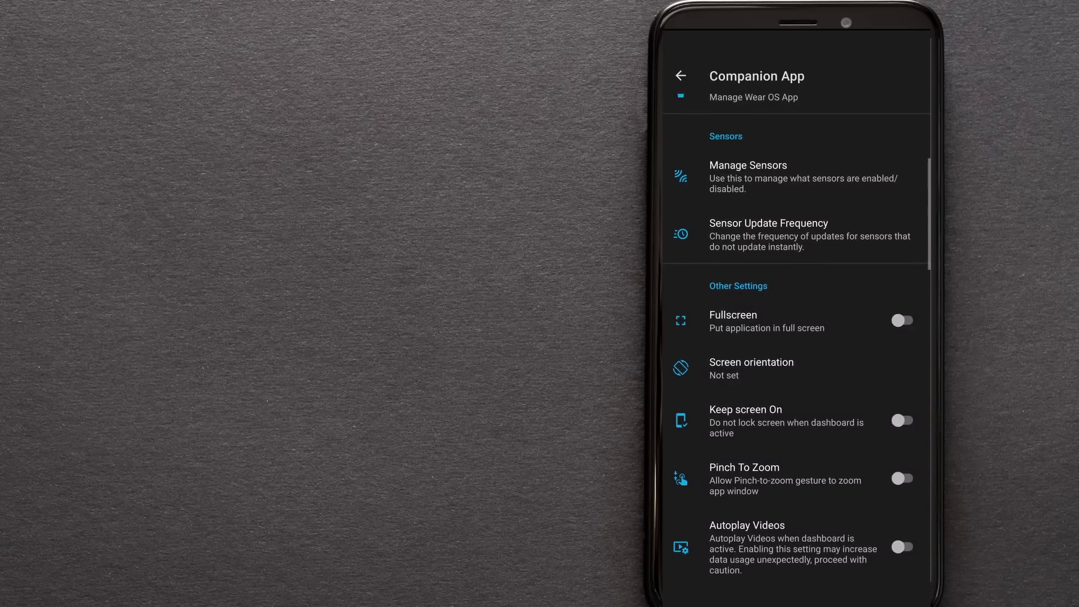
click(787, 176)
Enable the Last Notification sensor for BeardedHome and scroll down to its allow list settings
scroll(796, 383, down, 15)
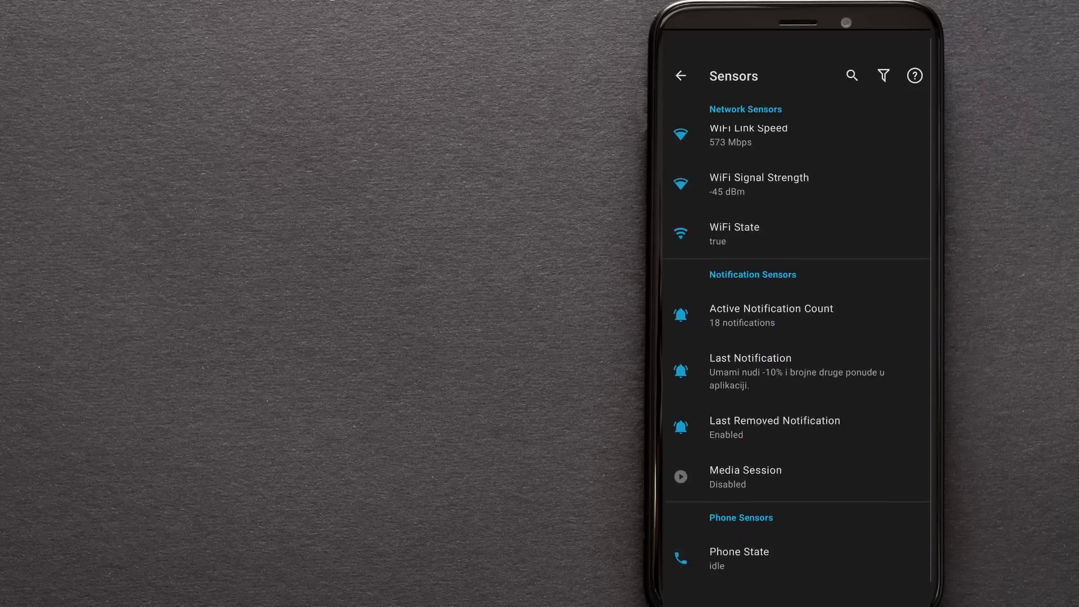
click(787, 281)
click(908, 308)
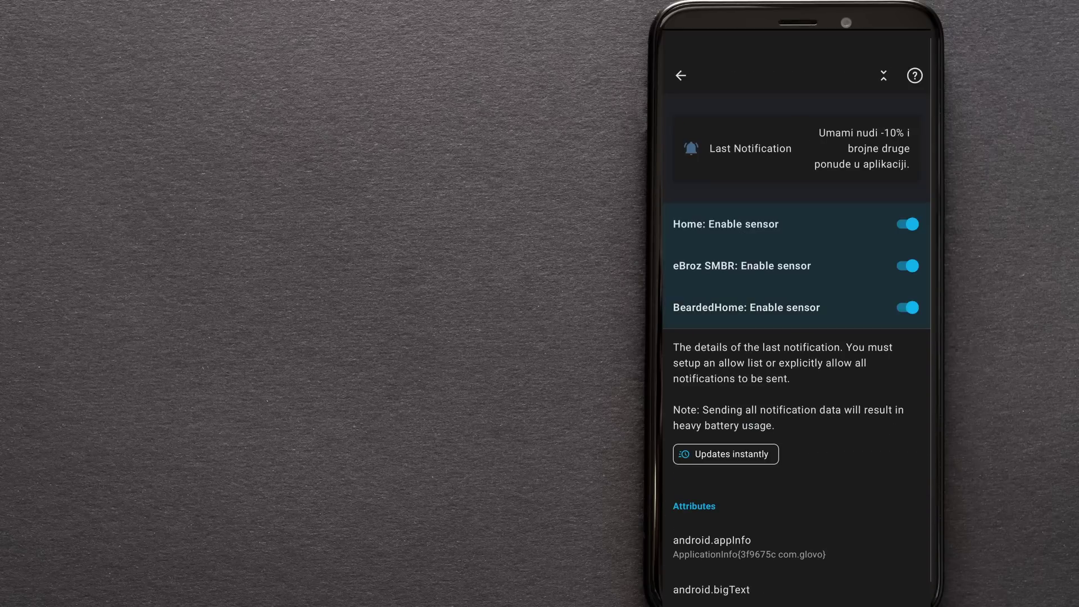
scroll(797, 352, down, 5)
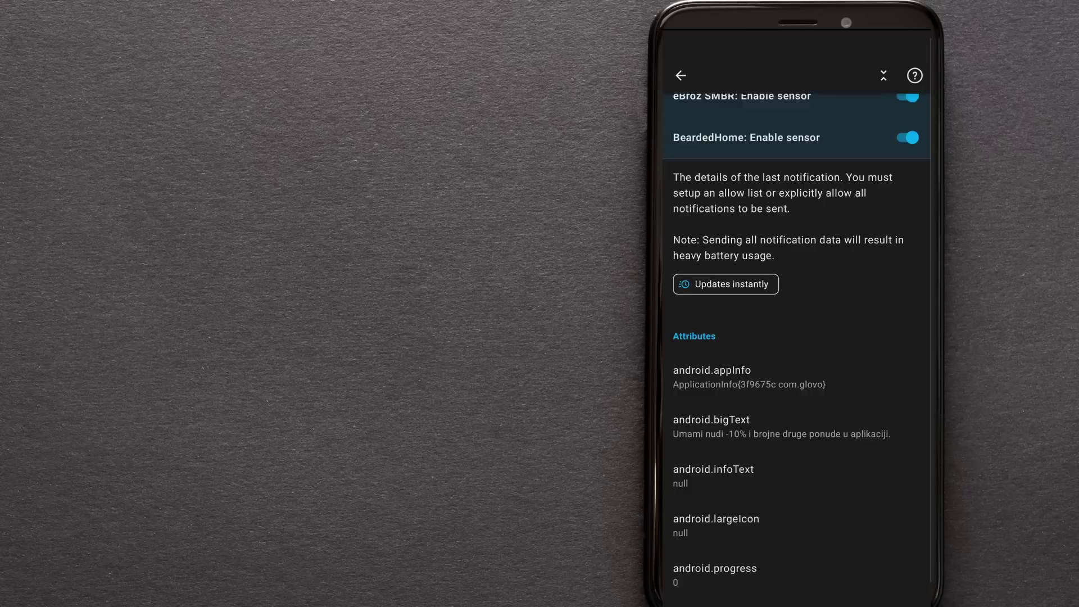
scroll(796, 337, down, 10)
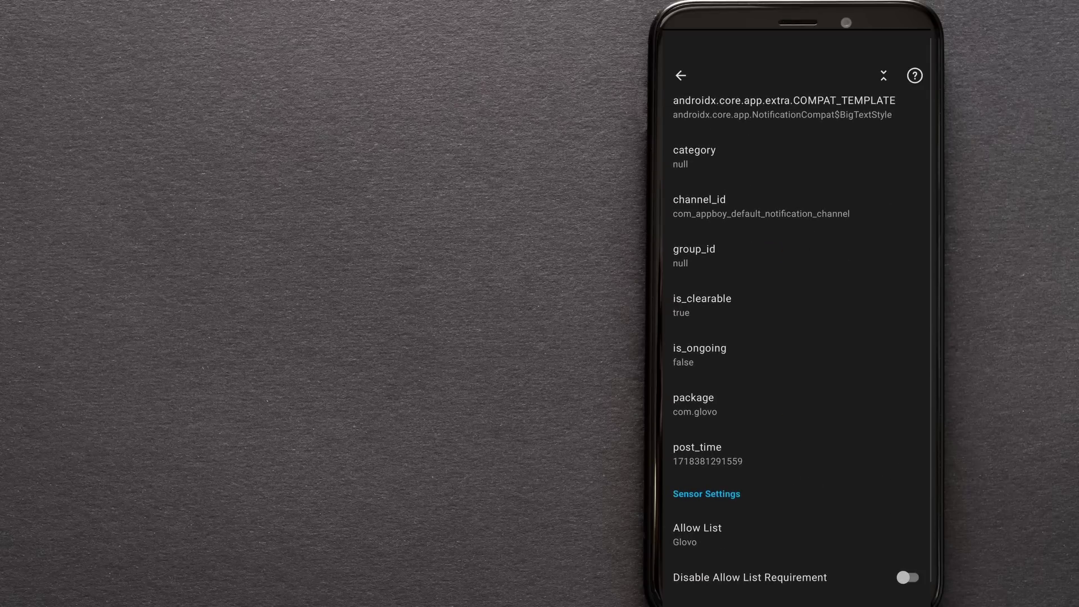
click(697, 535)
scroll(798, 326, down, 15)
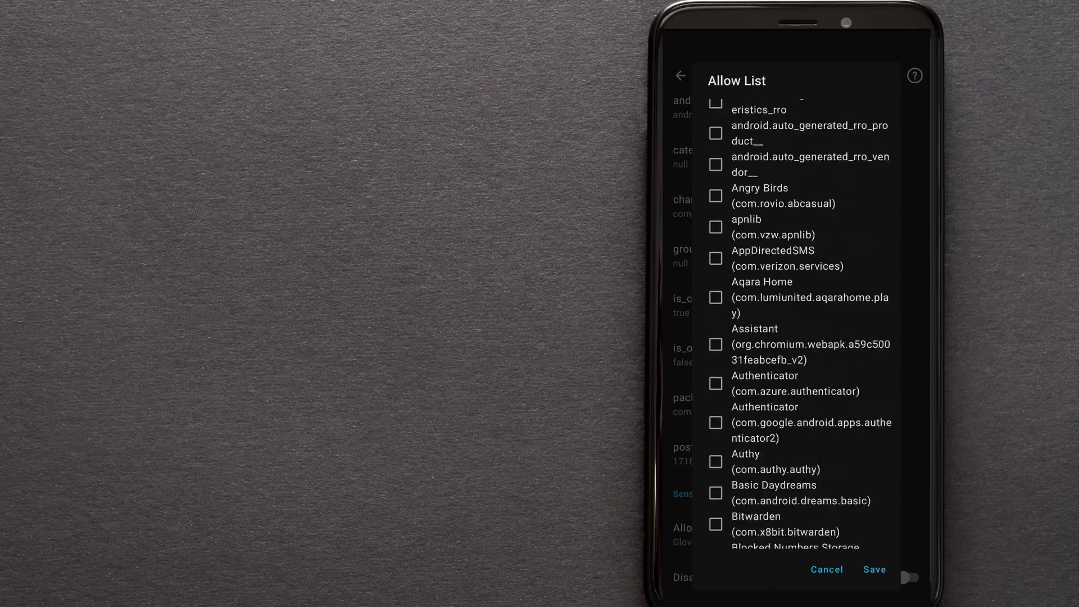
scroll(799, 327, down, 15)
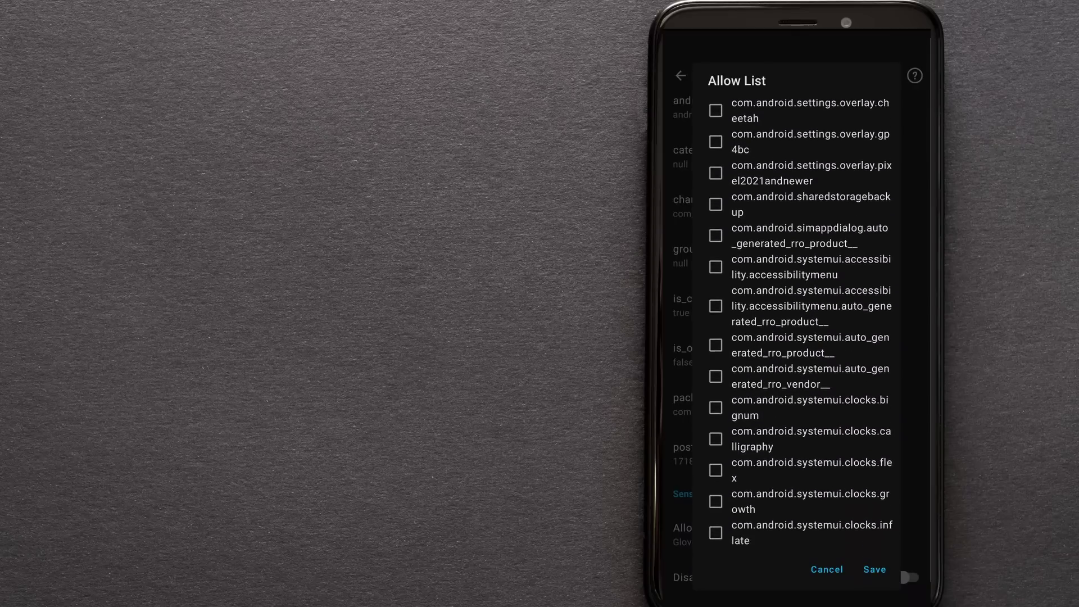
scroll(798, 326, down, 15)
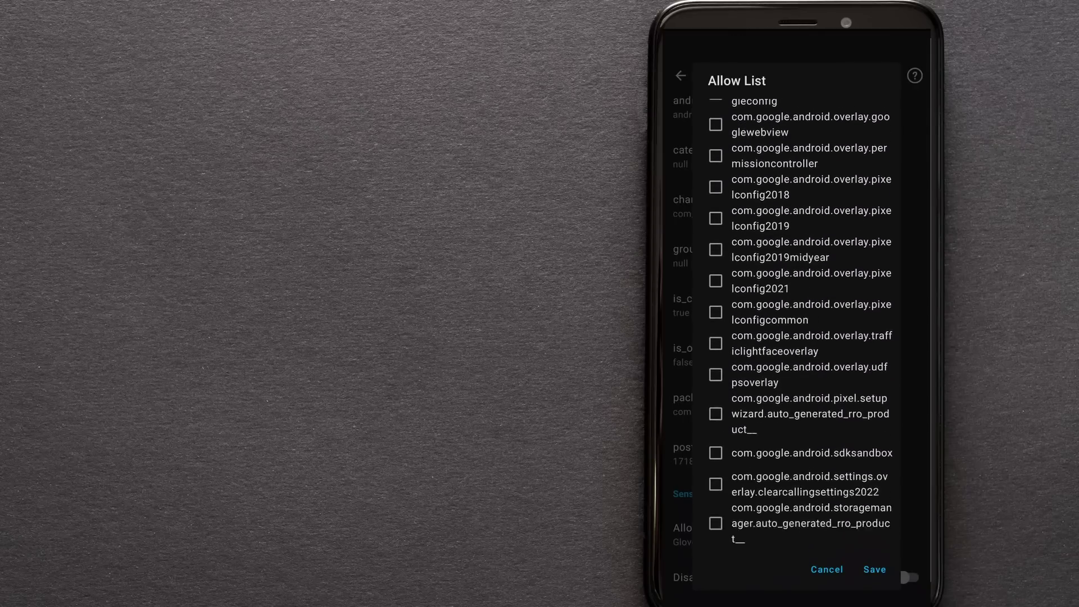
scroll(798, 326, down, 15)
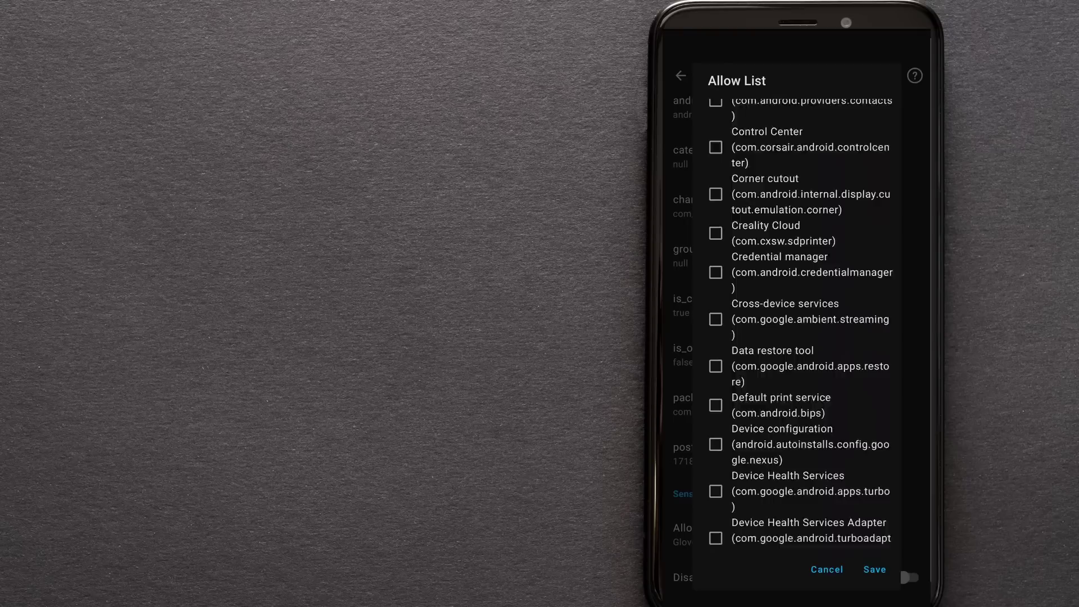
scroll(799, 326, down, 15)
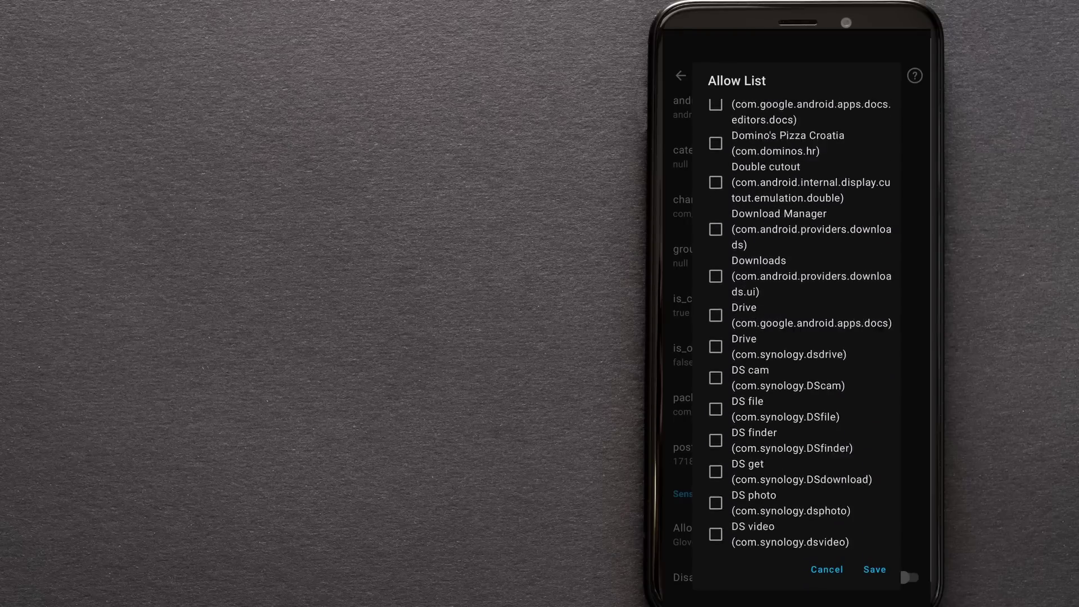
scroll(799, 326, down, 15)
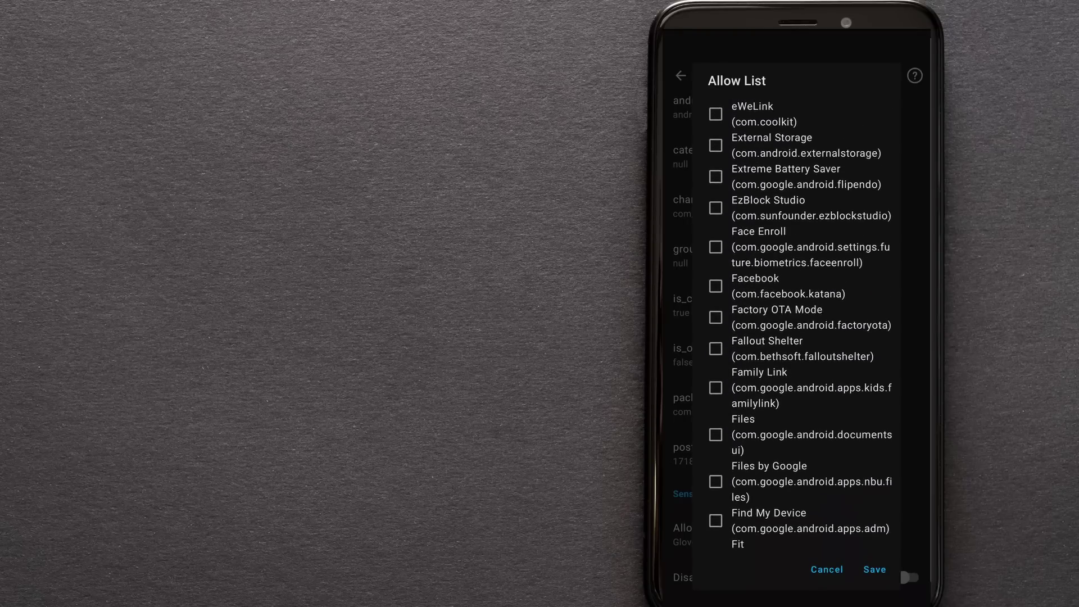
scroll(798, 326, down, 10)
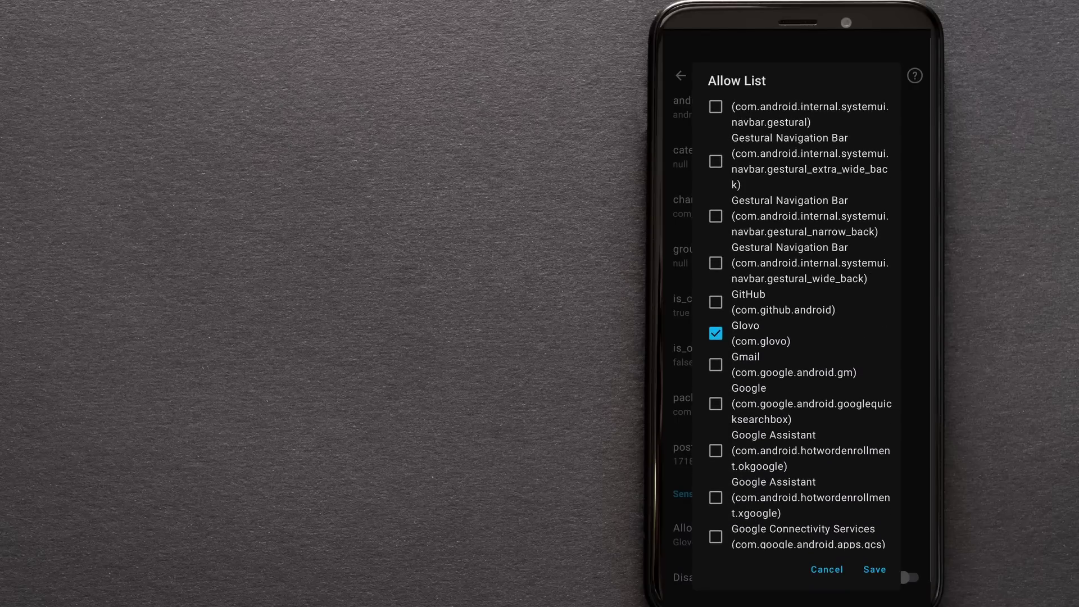
scroll(798, 326, up, 1)
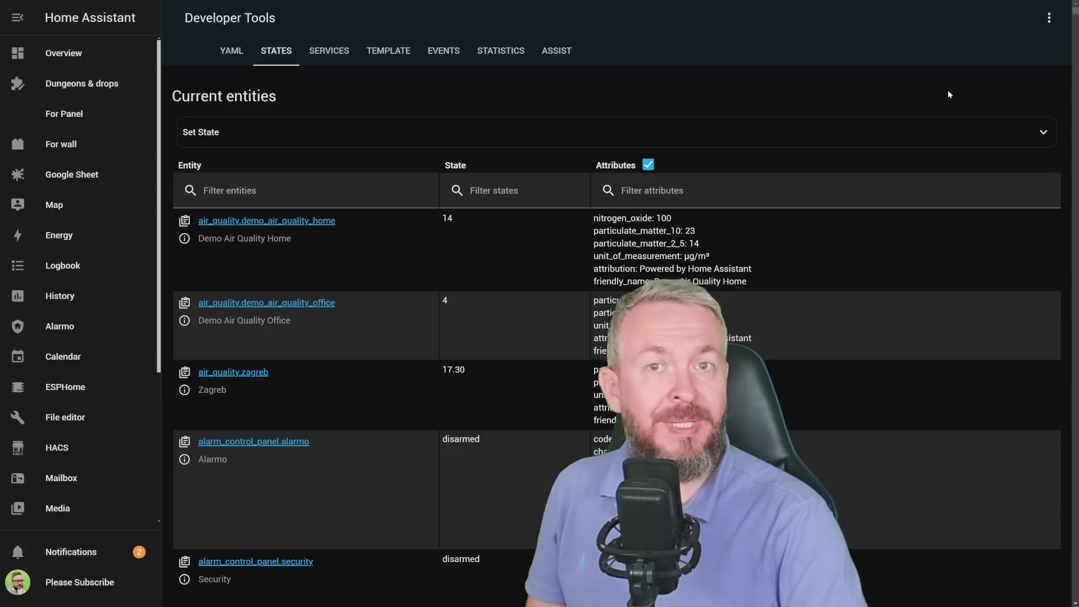
Show the Pixel 7 Pro Last notification sensor's Glovo notification state and its attributes
click(571, 133)
scroll(461, 201, down, 3)
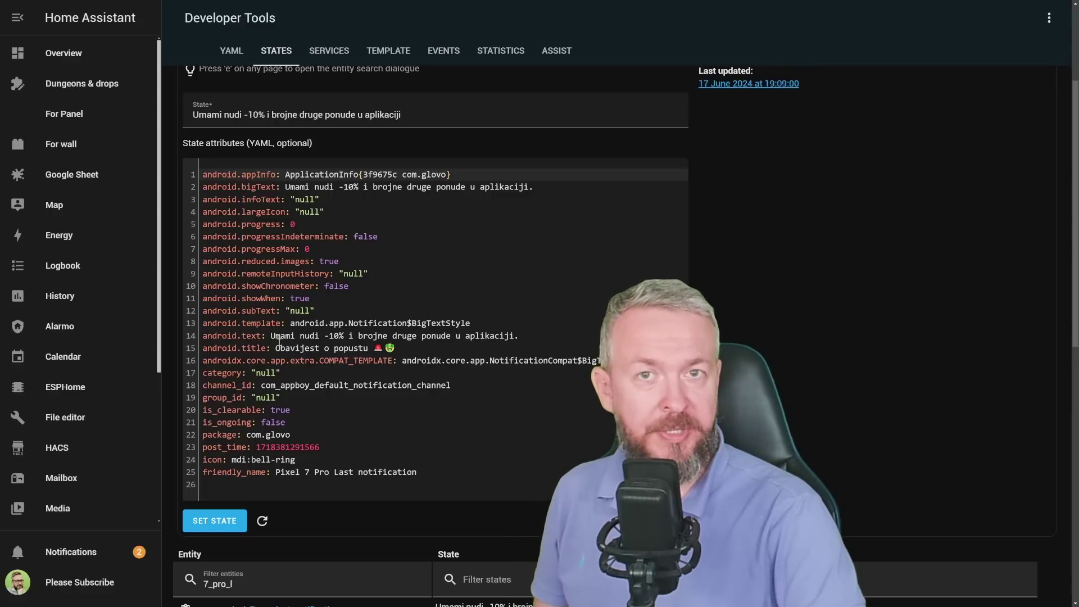
click(295, 337)
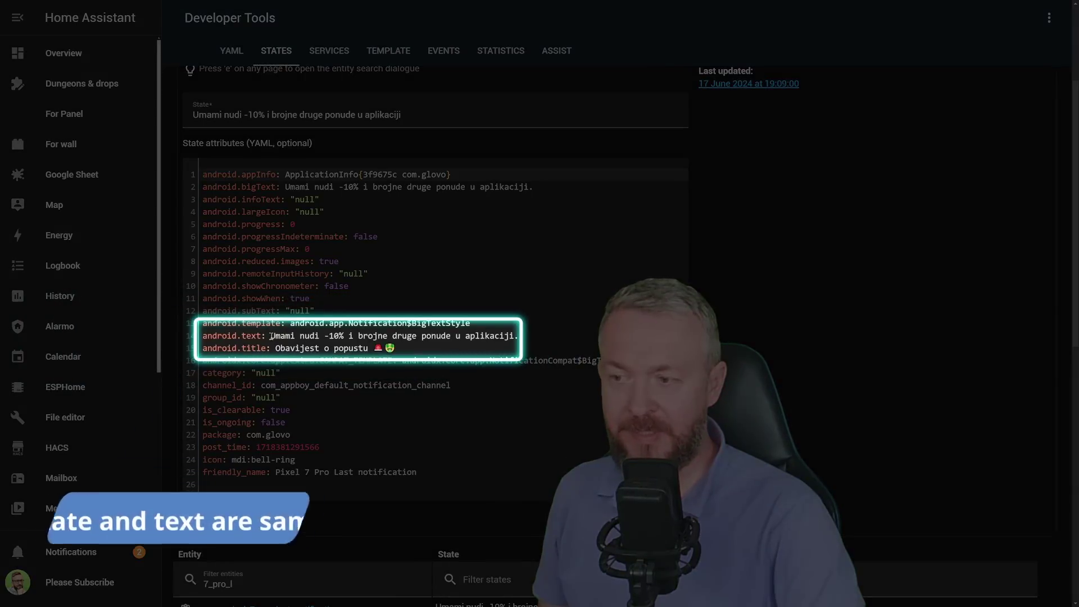
drag(302, 338, 518, 336)
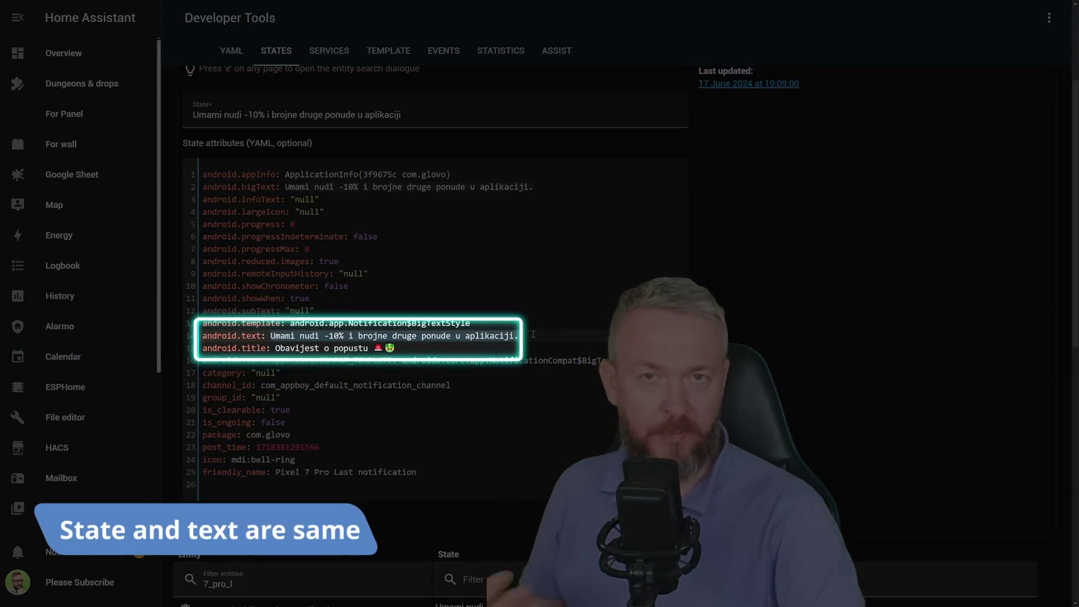
mouse_move(432, 351)
mouse_down()
mouse_move(277, 348)
mouse_move(435, 350)
mouse_up()
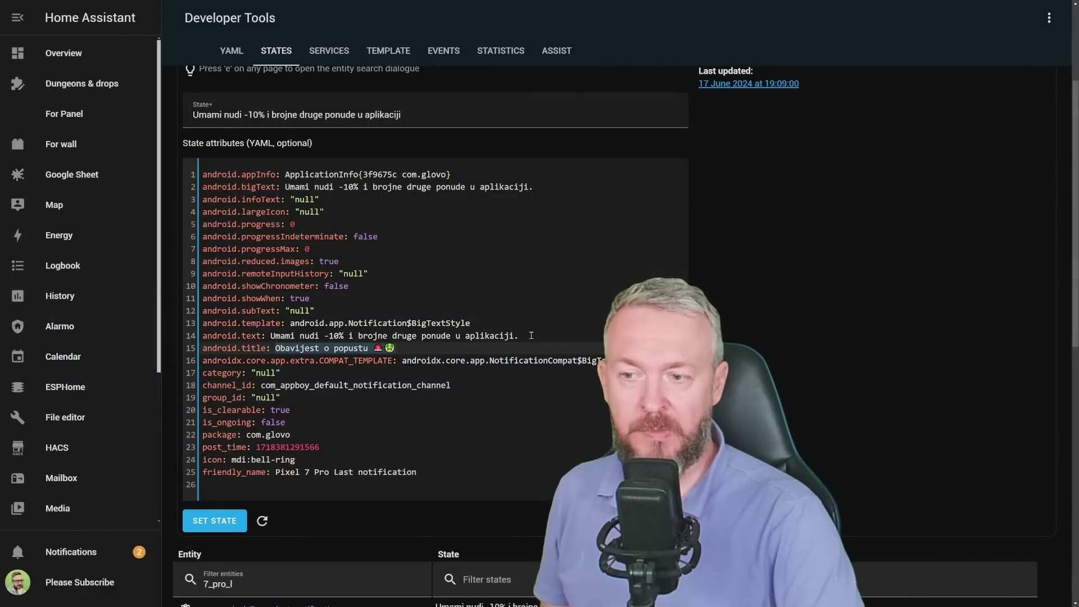
drag(531, 335, 270, 335)
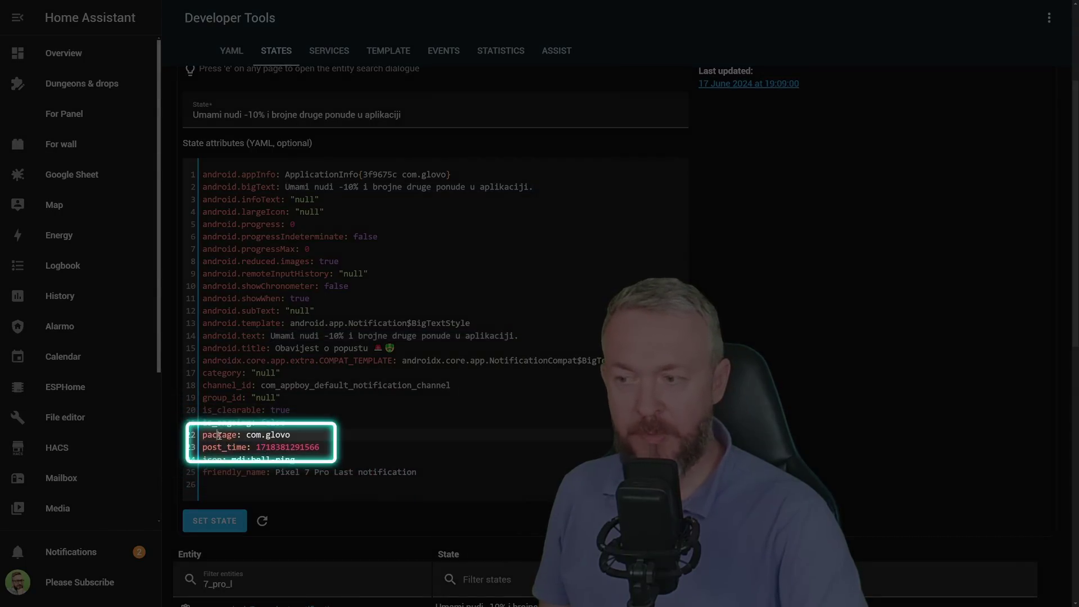
drag(203, 434, 292, 436)
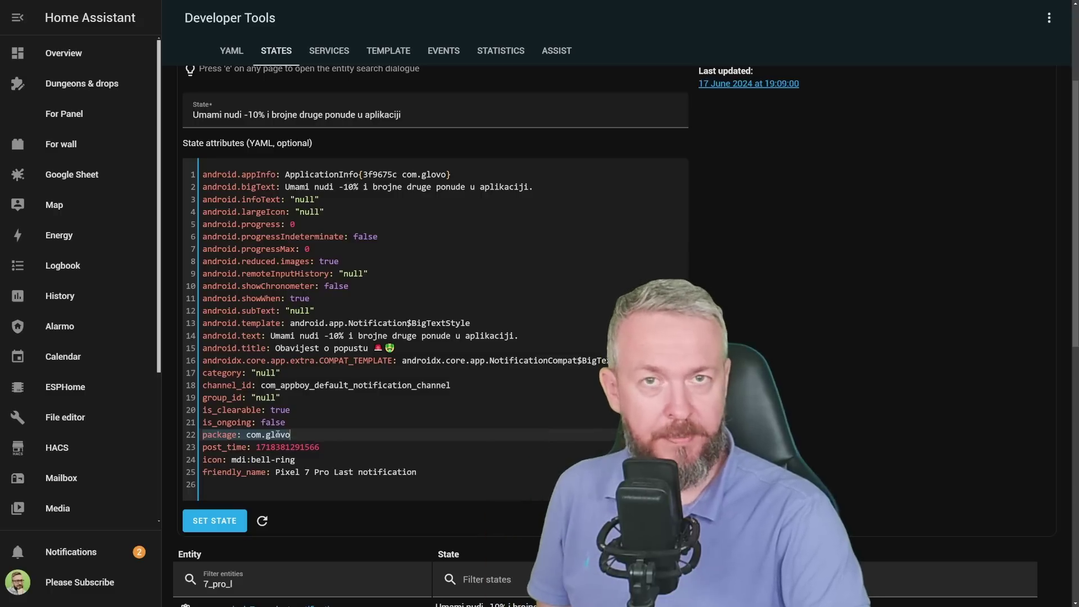
click(206, 448)
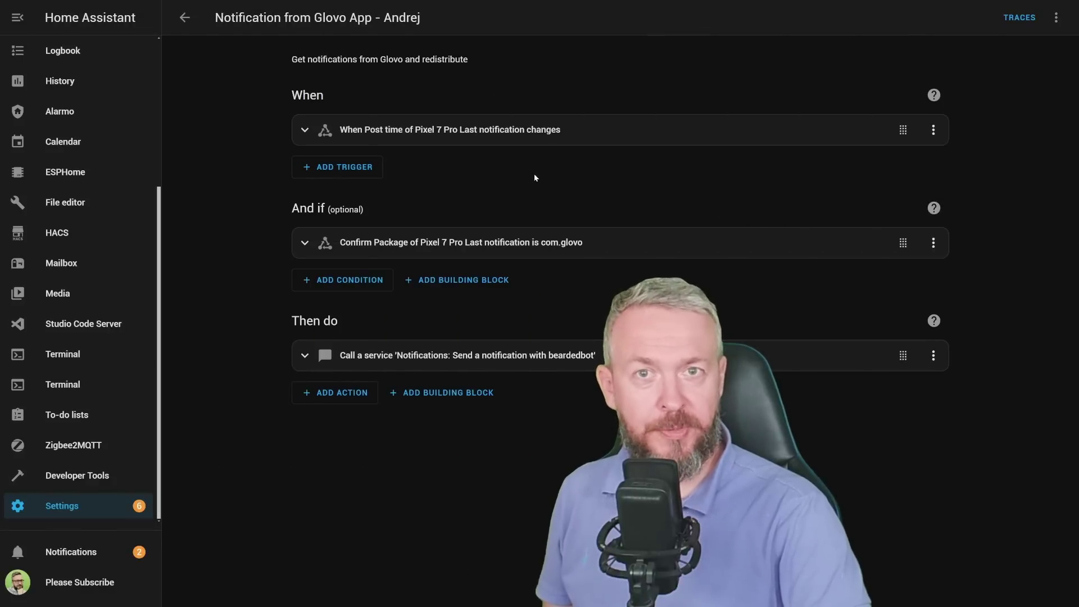
Expand the post time trigger and the com.glovo package condition cards
click(305, 131)
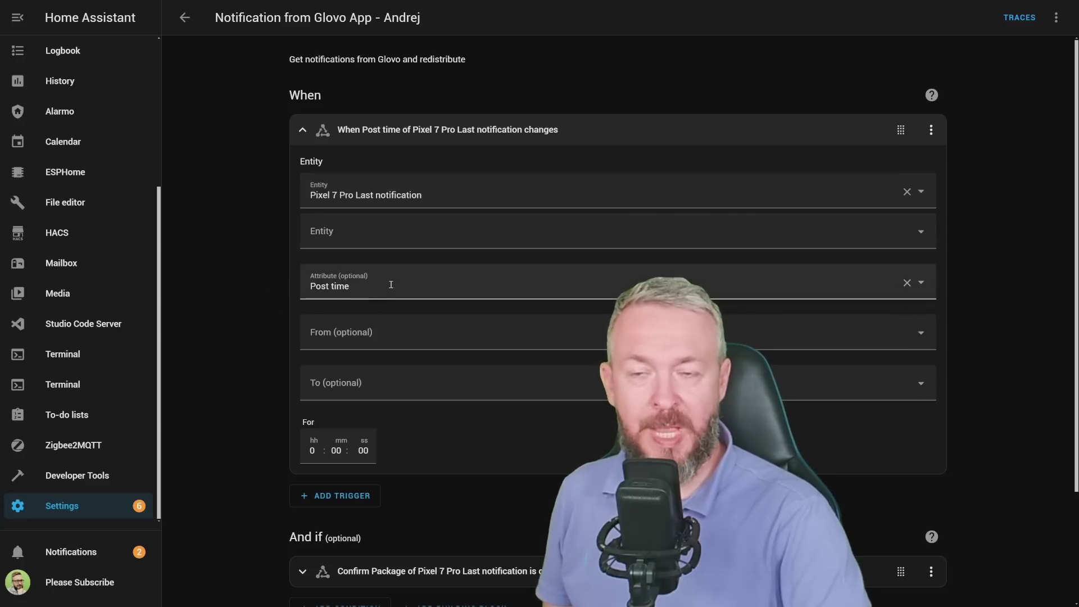
click(302, 130)
click(388, 212)
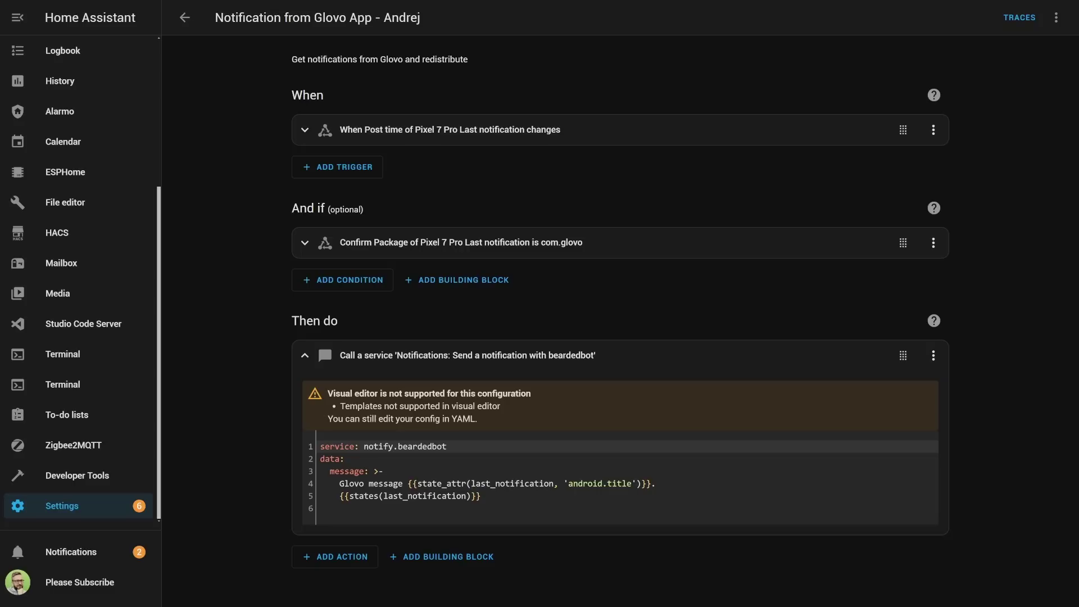
View the automation as YAML and highlight the sensor entity id and last_notification variables
click(1057, 17)
click(990, 222)
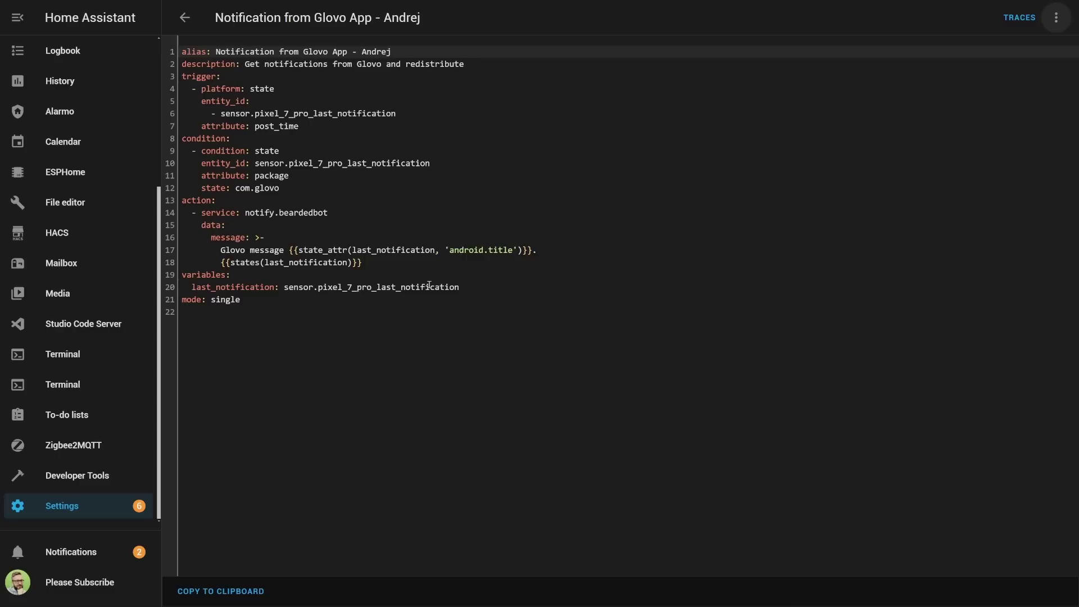
drag(460, 286, 174, 272)
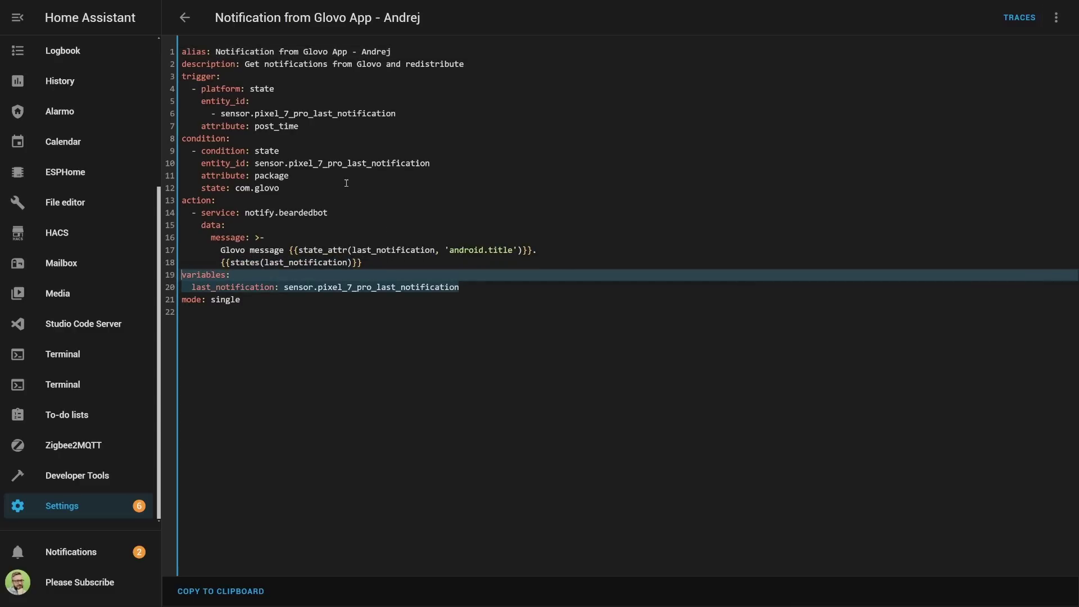
double_click(340, 163)
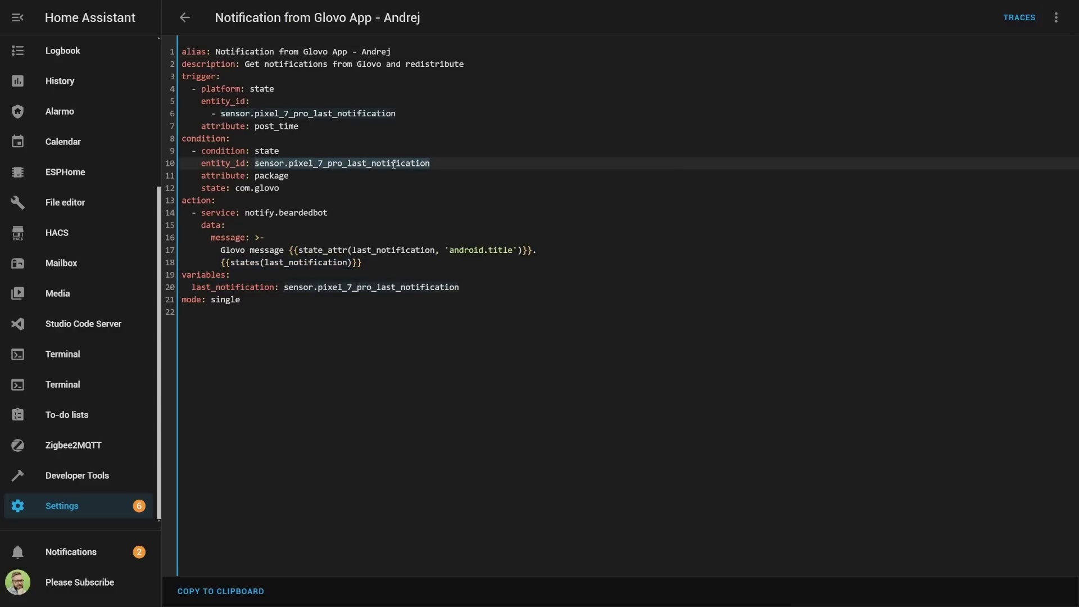
double_click(370, 249)
double_click(324, 264)
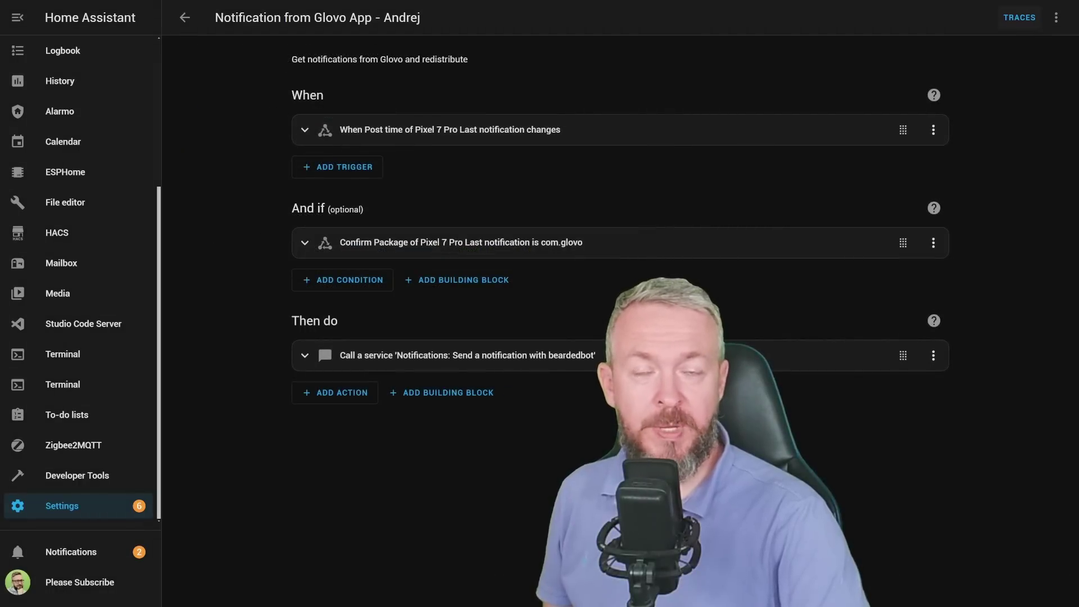
Inspect the latest trace's com.glovo condition and notify step, highlighting the sent notification text
click(999, 24)
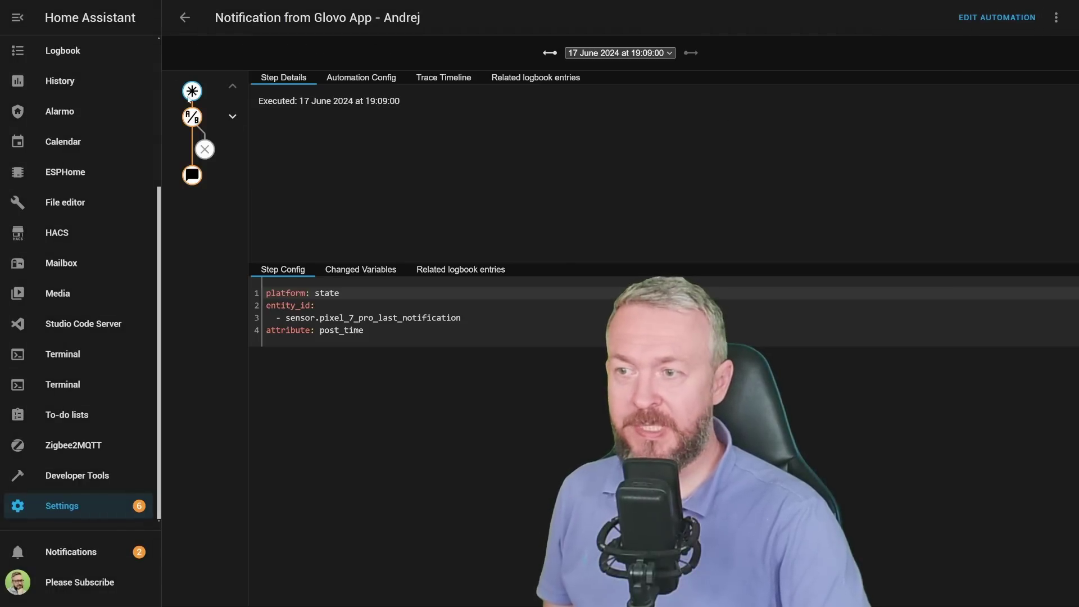
click(192, 117)
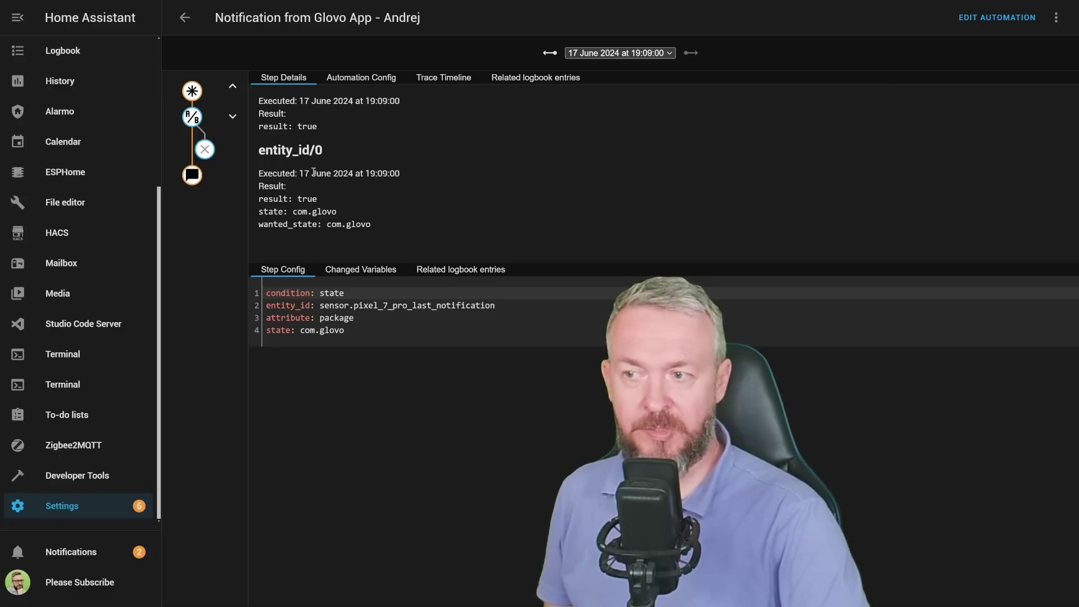
click(232, 116)
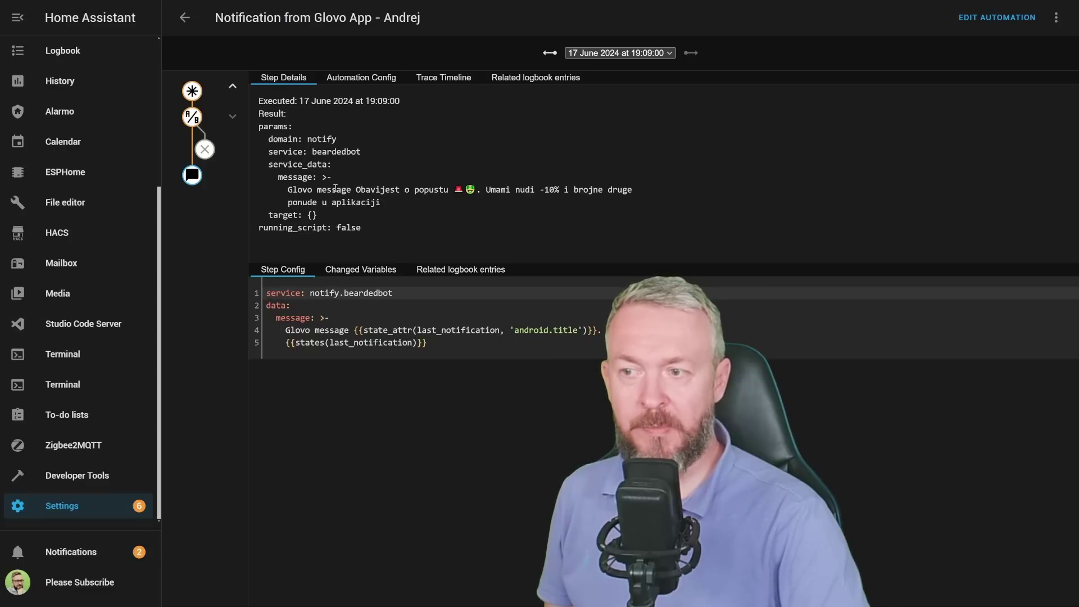
drag(363, 187, 484, 203)
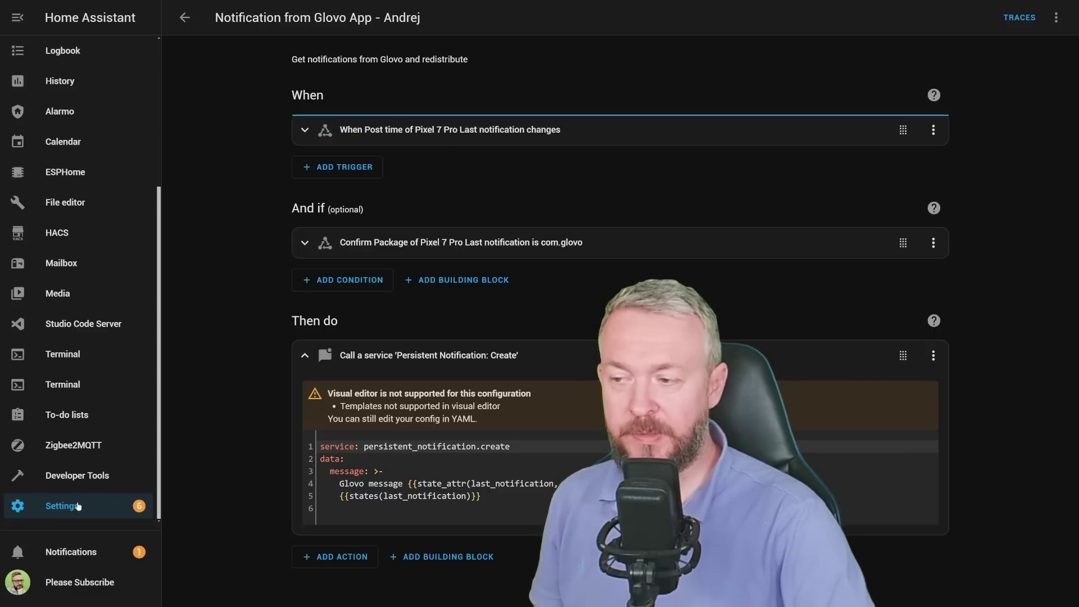
Show the forwarded 'Glovo message' in the notifications panel
click(62, 553)
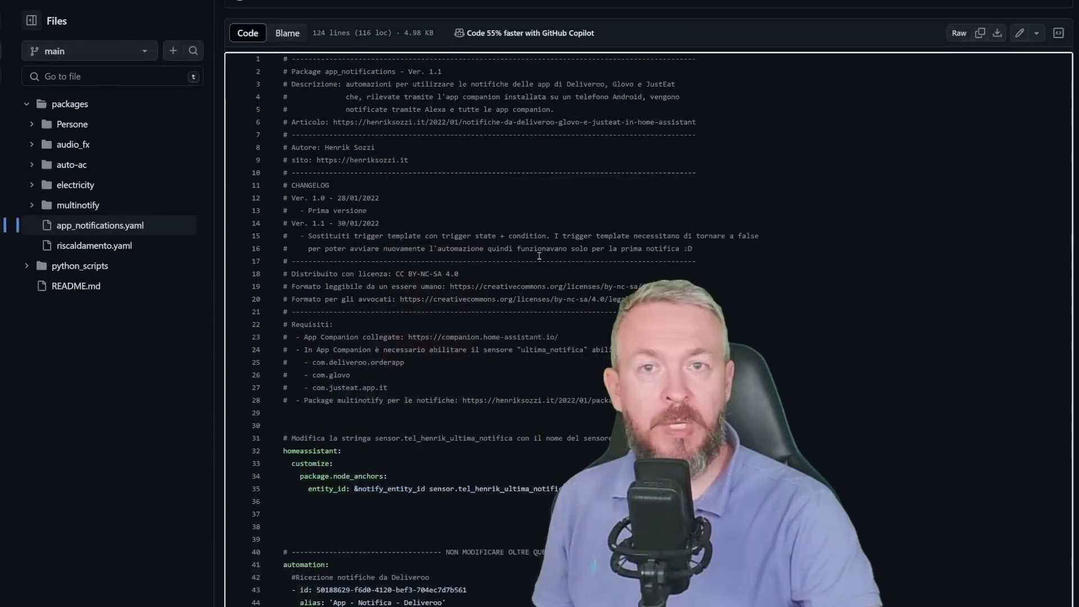
Scroll through app_notifications.yaml to read its Deliveroo and Glovo automations
scroll(528, 256, down, 3)
scroll(528, 256, down, 7)
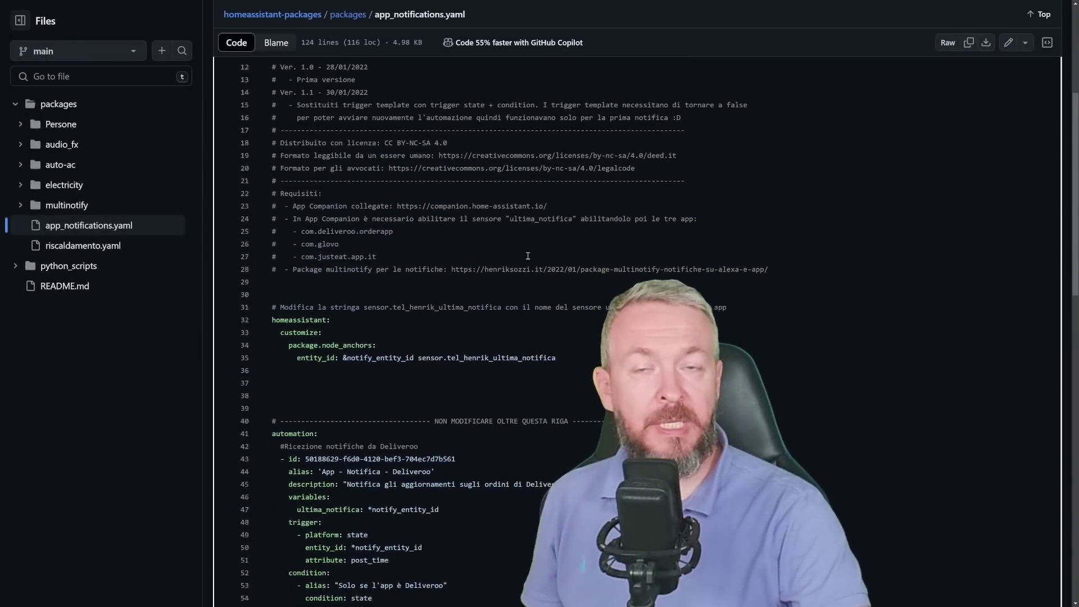
scroll(528, 255, down, 2)
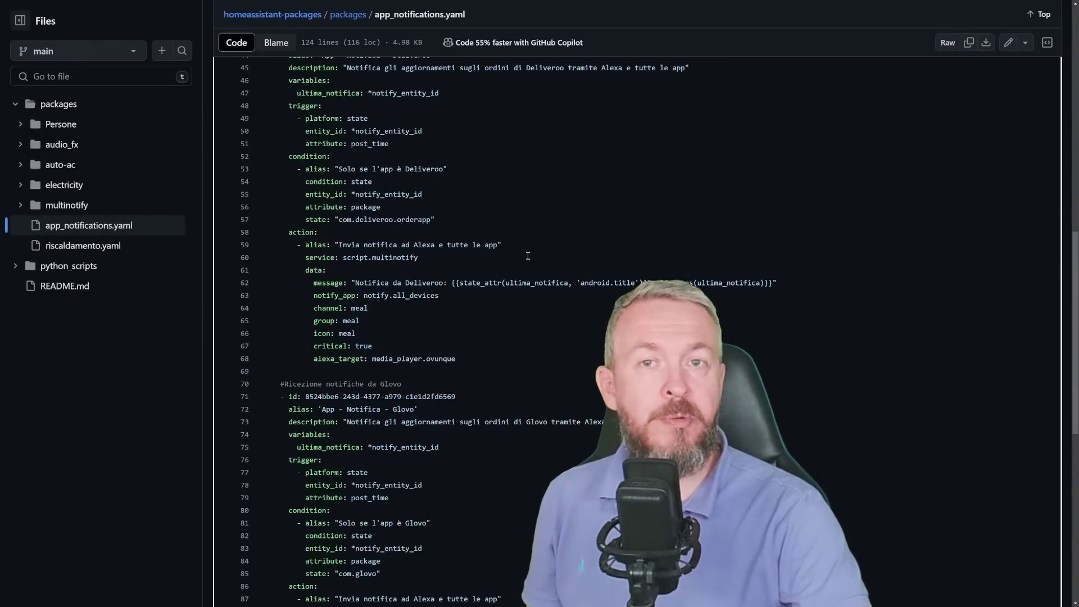